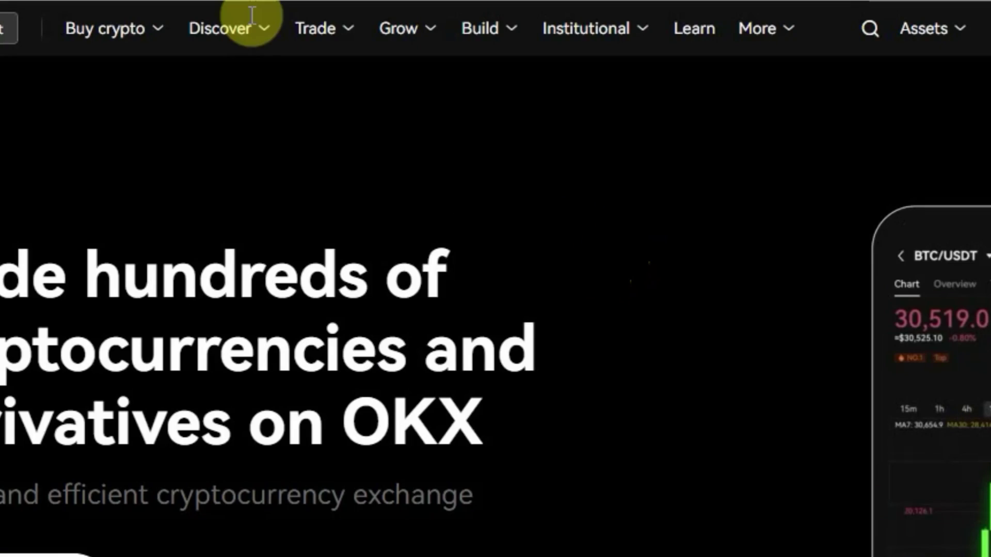
Step: Load the OKX Spot trading page from Trade > Basic trading, opening on BTC/USDT
{"action": "mouse_move", "coordinate": [387, 79]}
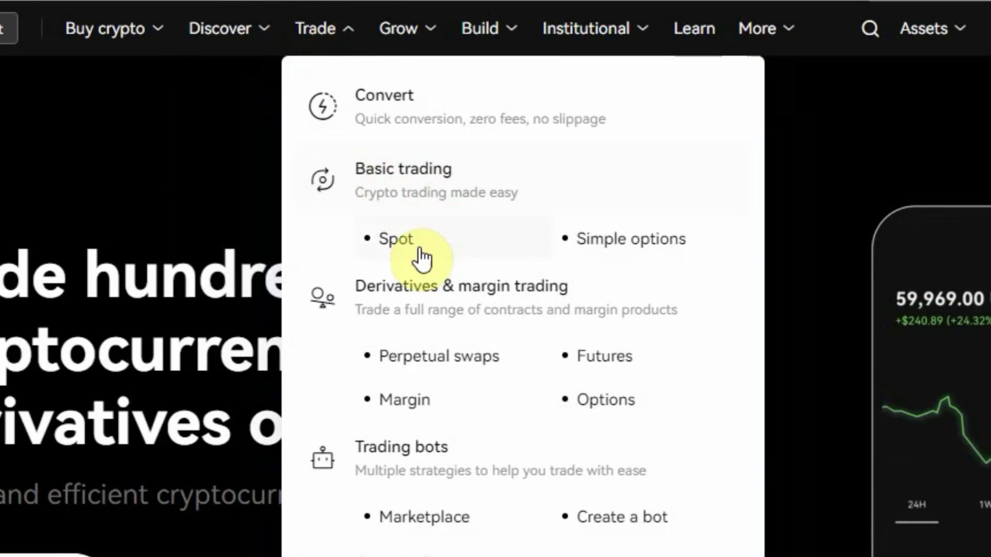
{"action": "left_click", "coordinate": [387, 243]}
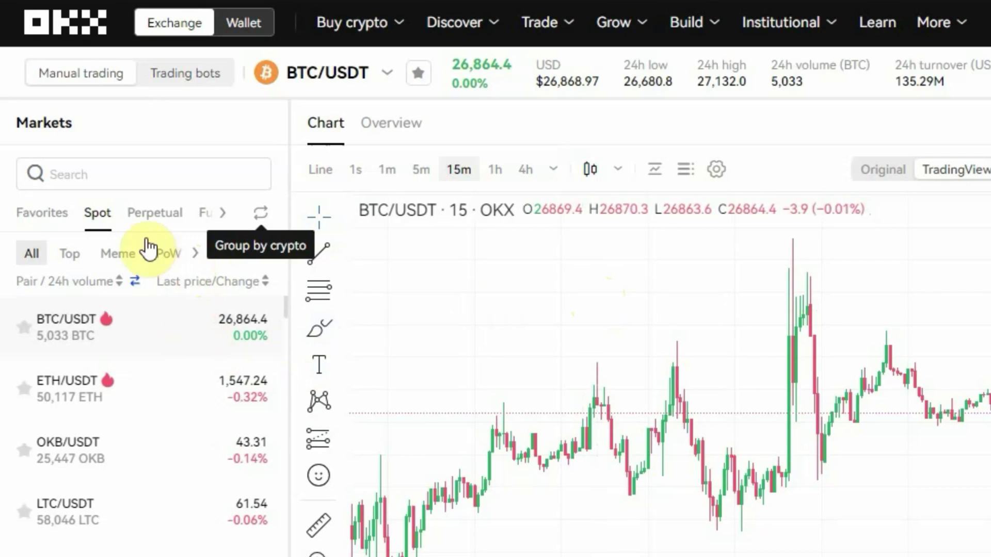
{"action": "left_click", "coordinate": [78, 176]}
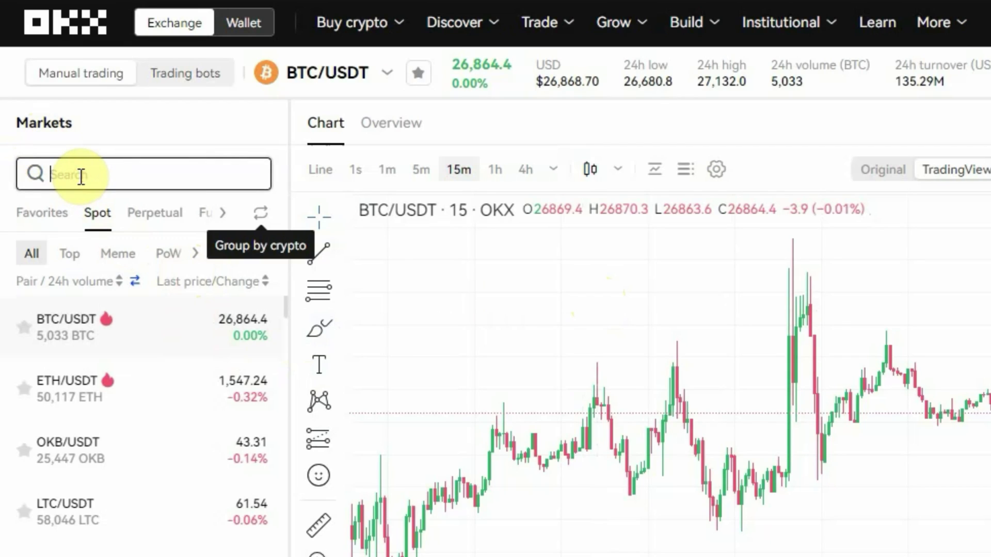
{"action": "left_click", "coordinate": [98, 228]}
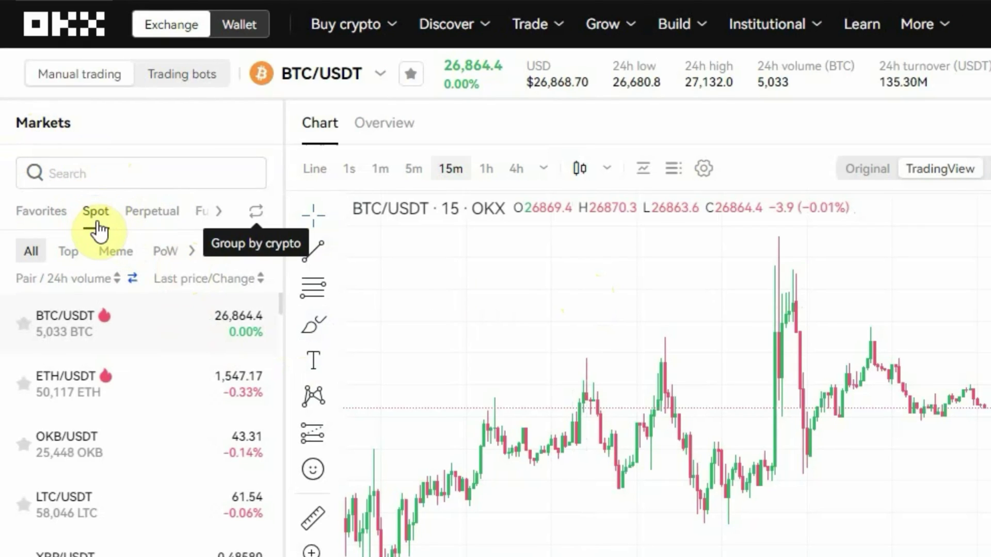
{"action": "scroll", "coordinate": [151, 393], "scroll_direction": "down", "scroll_amount": 5}
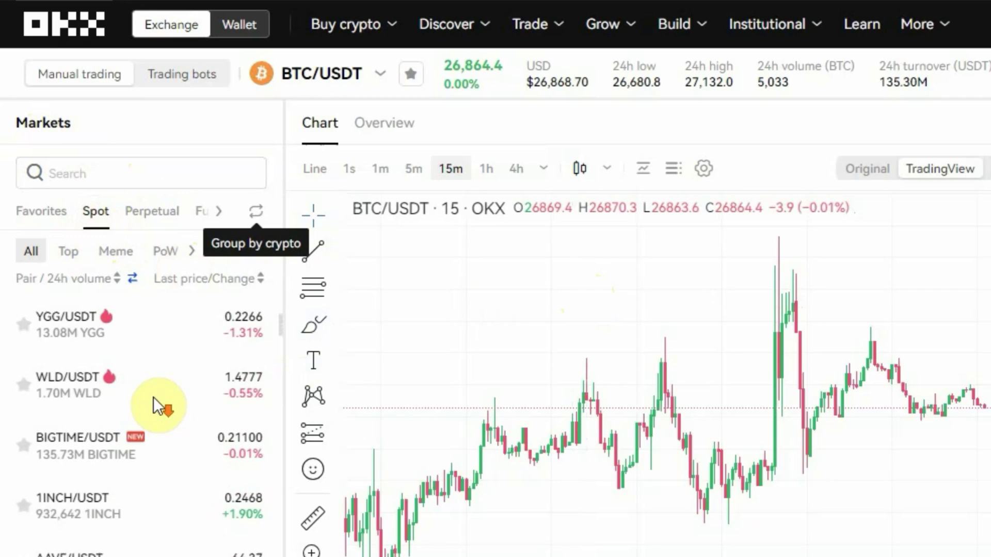
{"action": "scroll", "coordinate": [154, 399], "scroll_direction": "down", "scroll_amount": 10}
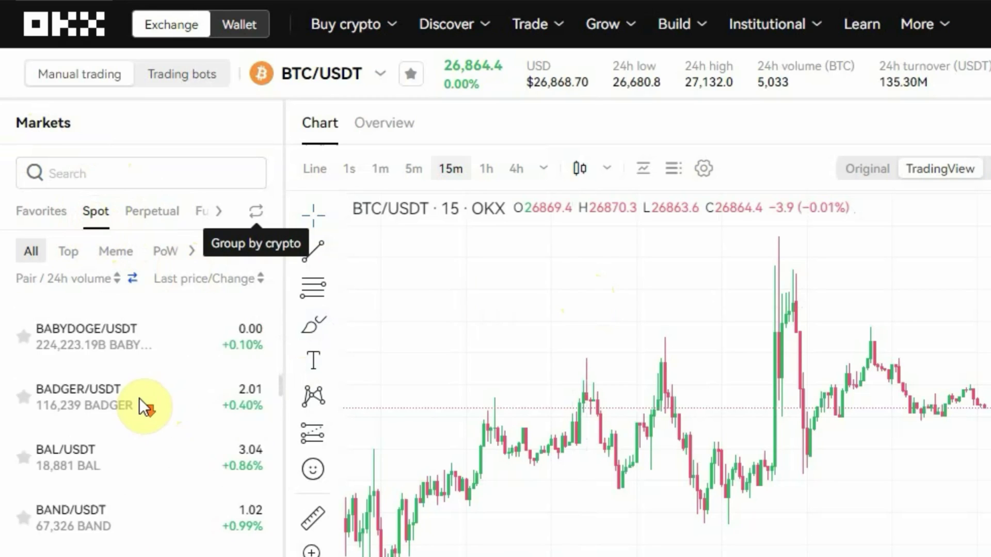
{"action": "scroll", "coordinate": [139, 399], "scroll_direction": "down", "scroll_amount": 8}
{"action": "scroll", "coordinate": [170, 439], "scroll_direction": "up", "scroll_amount": 20}
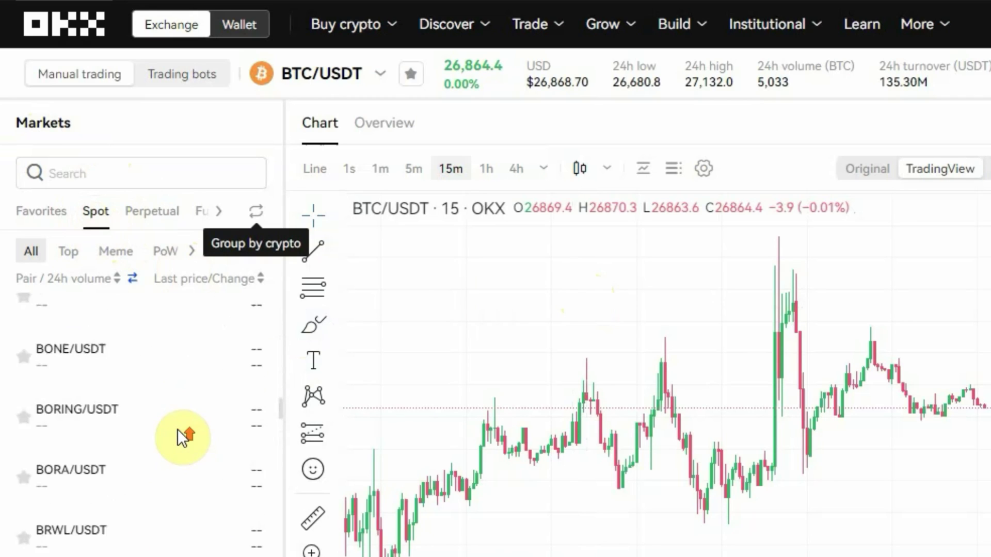
{"action": "scroll", "coordinate": [176, 472], "scroll_direction": "up", "scroll_amount": 6}
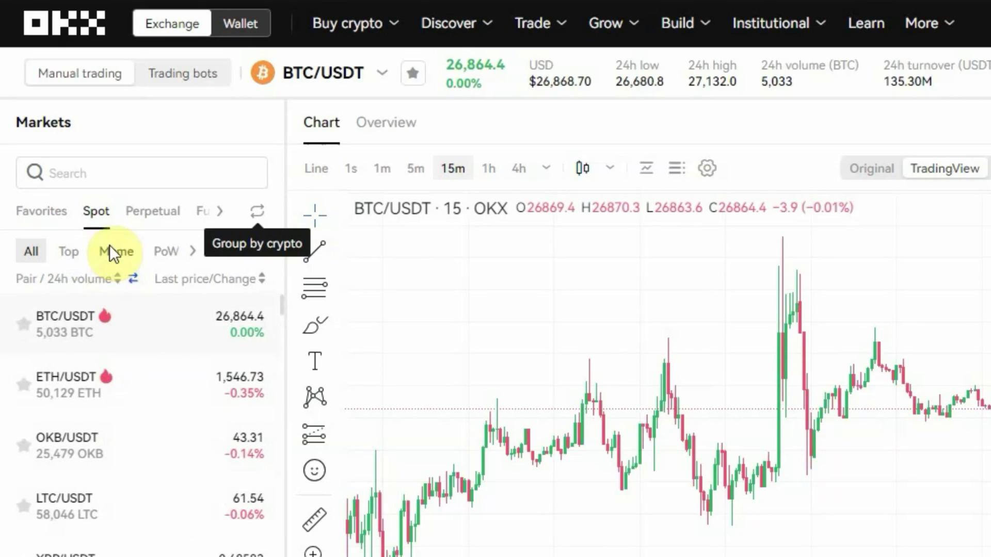
Step: Search the markets for 'ethusdt' and switch to the ETH/USDT spot pair
{"action": "left_click", "coordinate": [100, 179]}
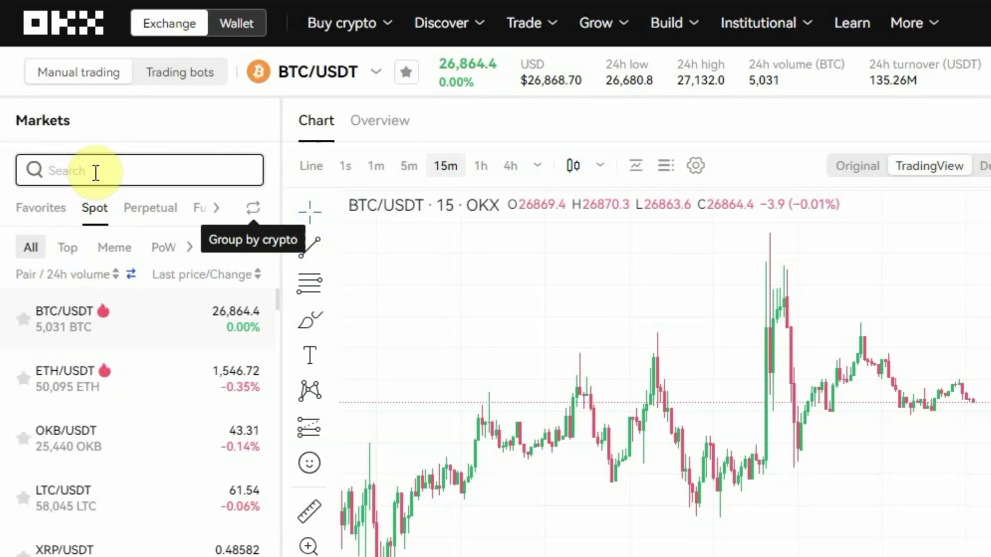
{"action": "type", "text": "et"}
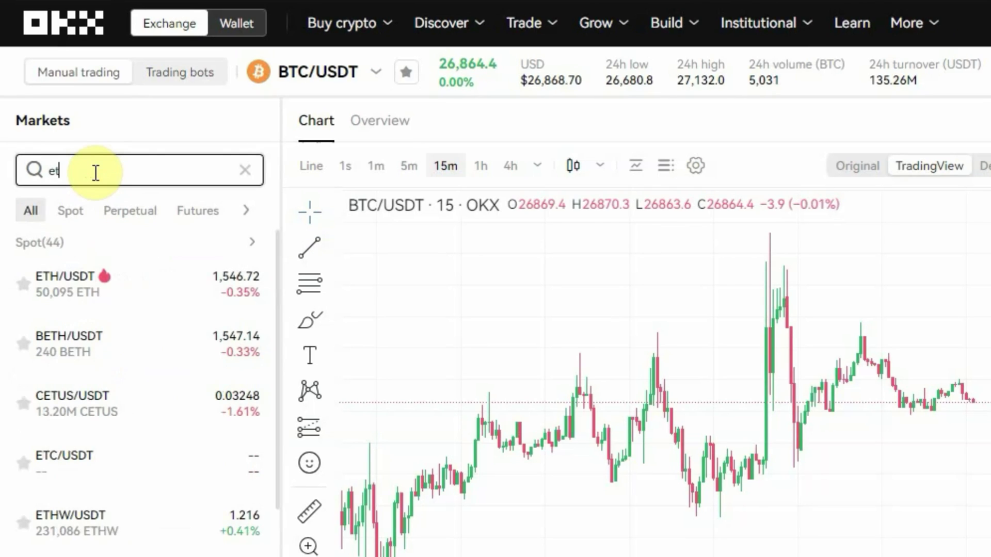
{"action": "type", "text": "husdt"}
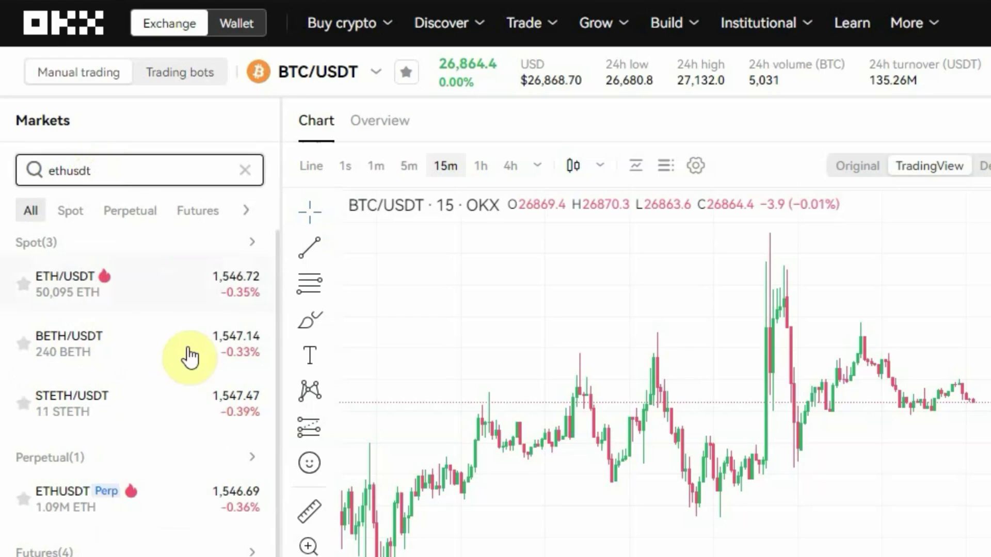
{"action": "left_click", "coordinate": [75, 290]}
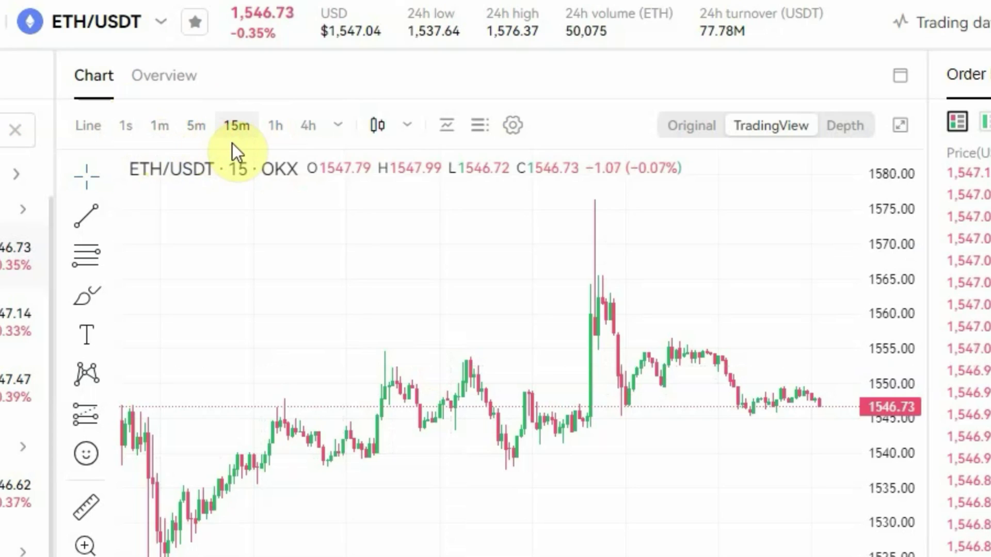
{"action": "left_click", "coordinate": [338, 135]}
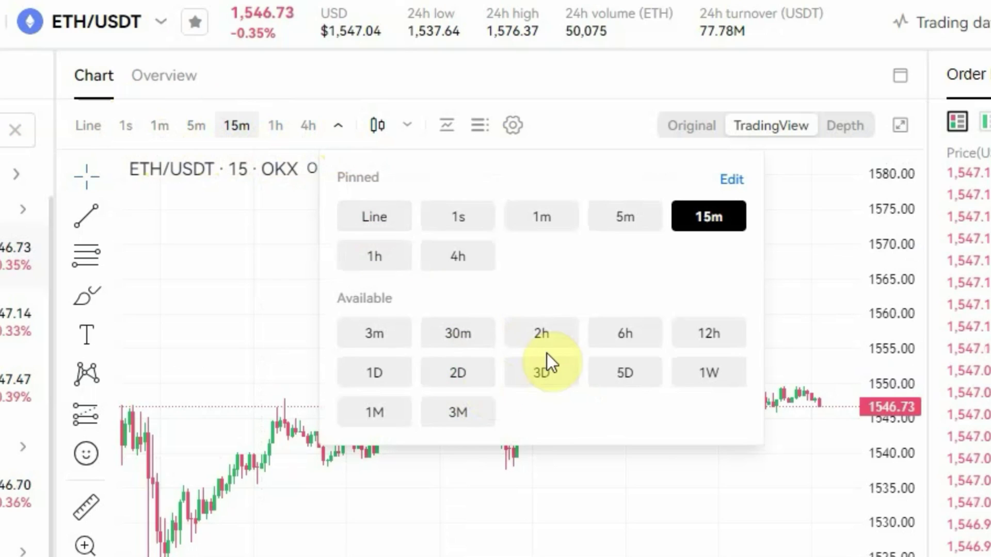
{"action": "left_click", "coordinate": [299, 294]}
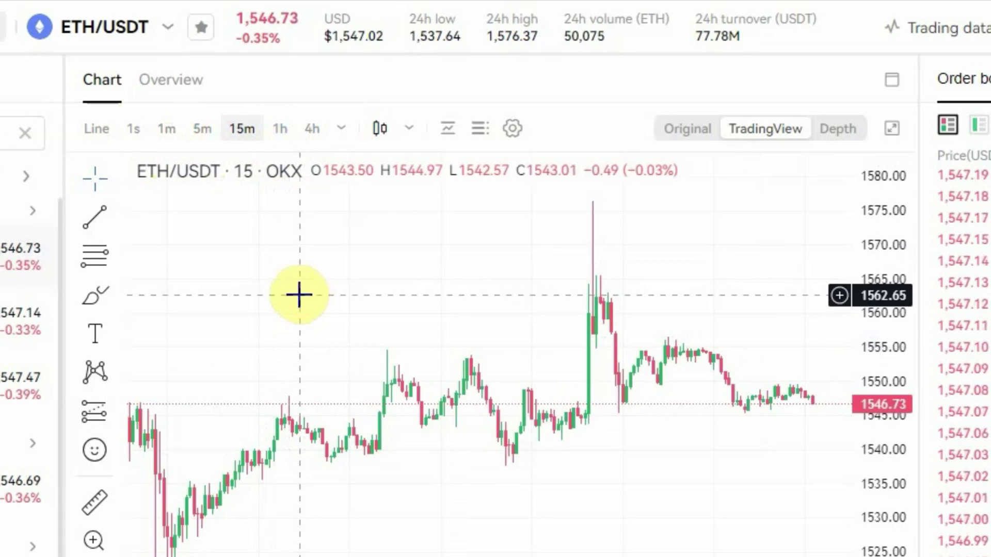
{"action": "left_click", "coordinate": [280, 133]}
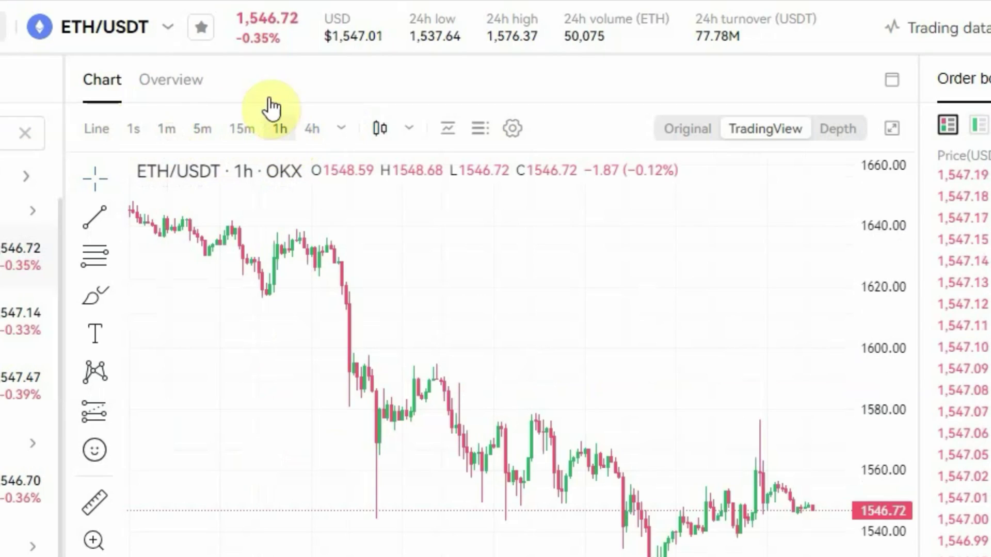
{"action": "scroll", "coordinate": [552, 455], "scroll_direction": "up", "scroll_amount": 5}
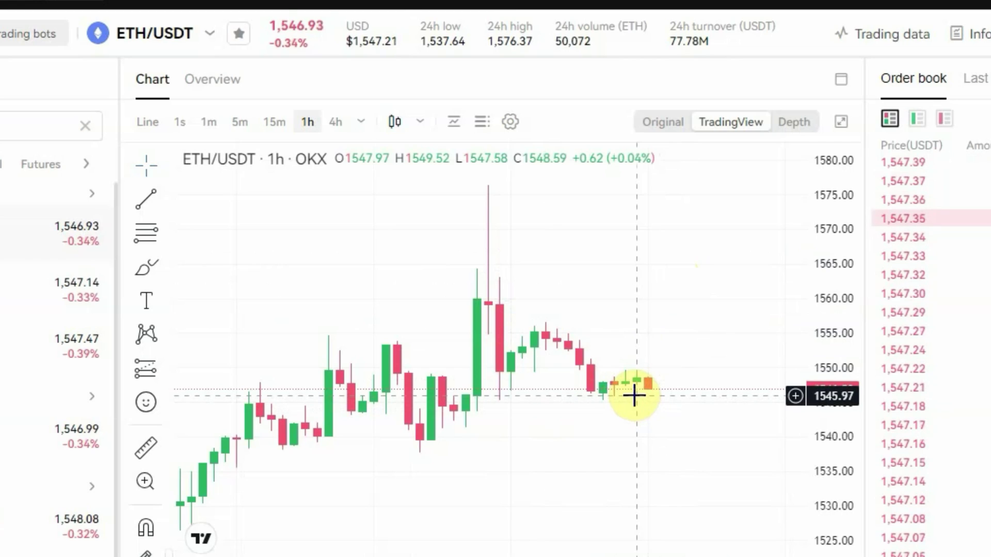
{"action": "left_click", "coordinate": [284, 120]}
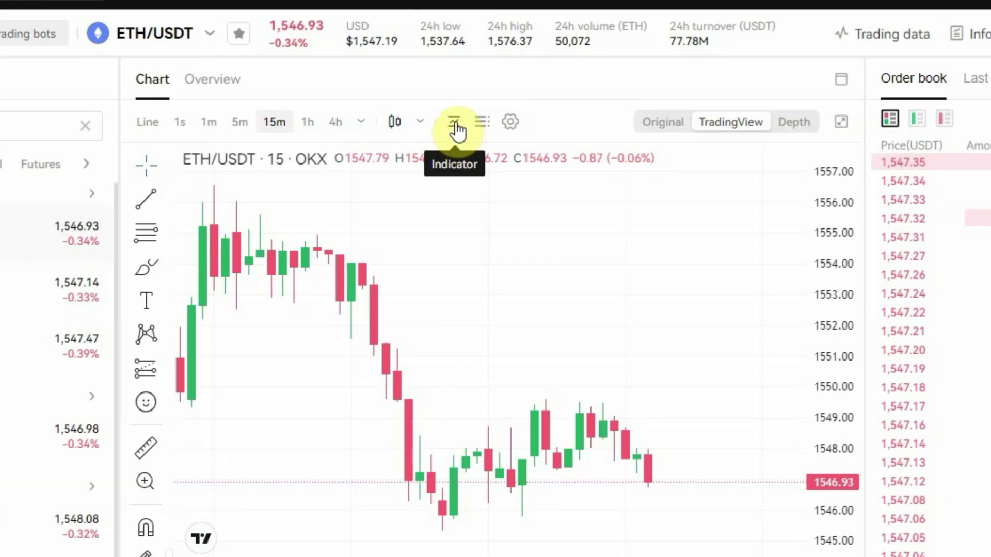
{"action": "left_click", "coordinate": [456, 133]}
{"action": "left_click", "coordinate": [396, 236]}
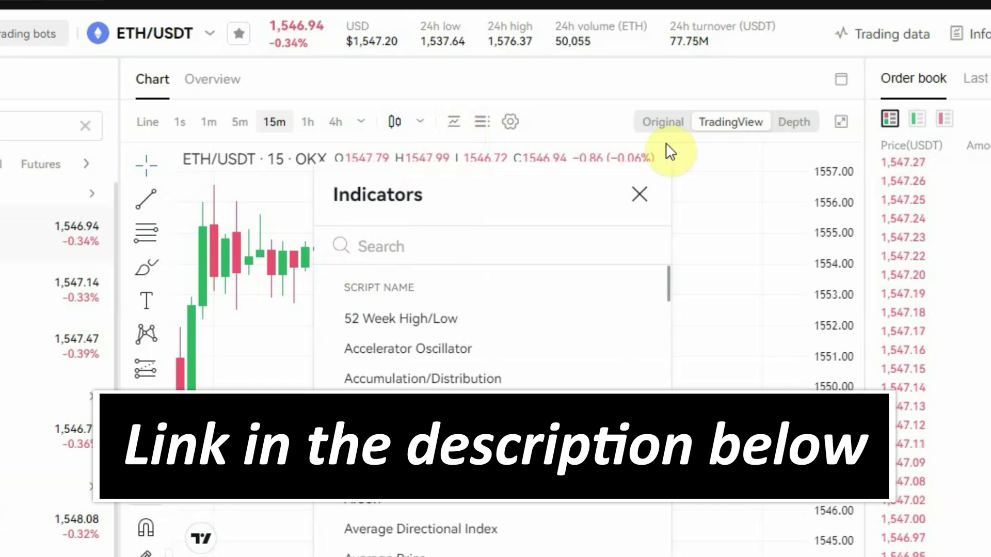
{"action": "left_click", "coordinate": [641, 196]}
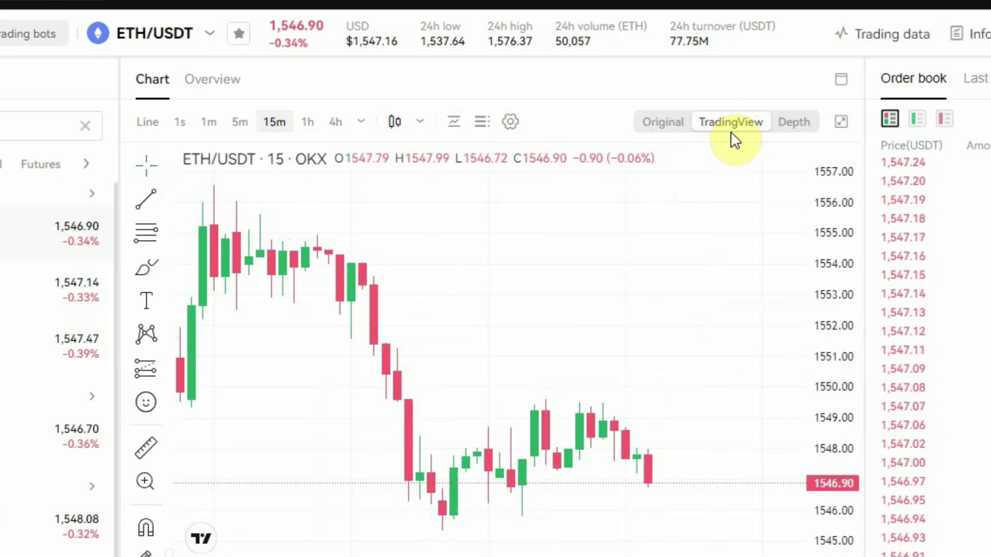
{"action": "left_click", "coordinate": [656, 129]}
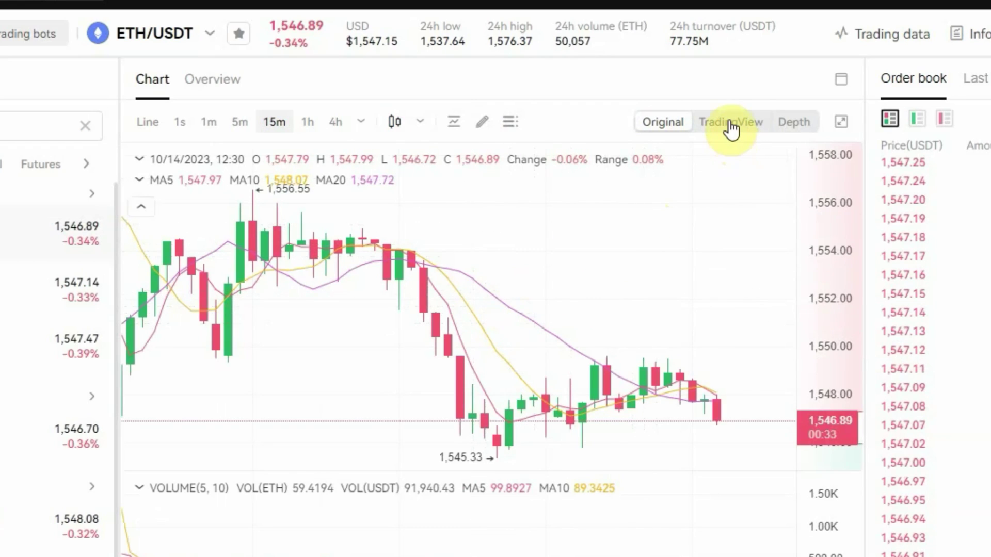
{"action": "left_click", "coordinate": [729, 124]}
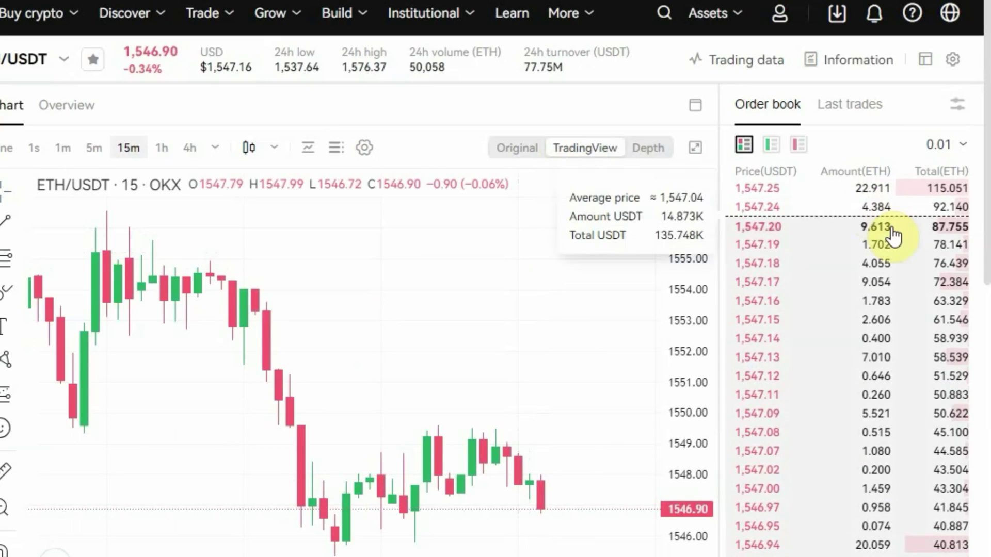
{"action": "scroll", "coordinate": [885, 250], "scroll_direction": "down", "scroll_amount": 7}
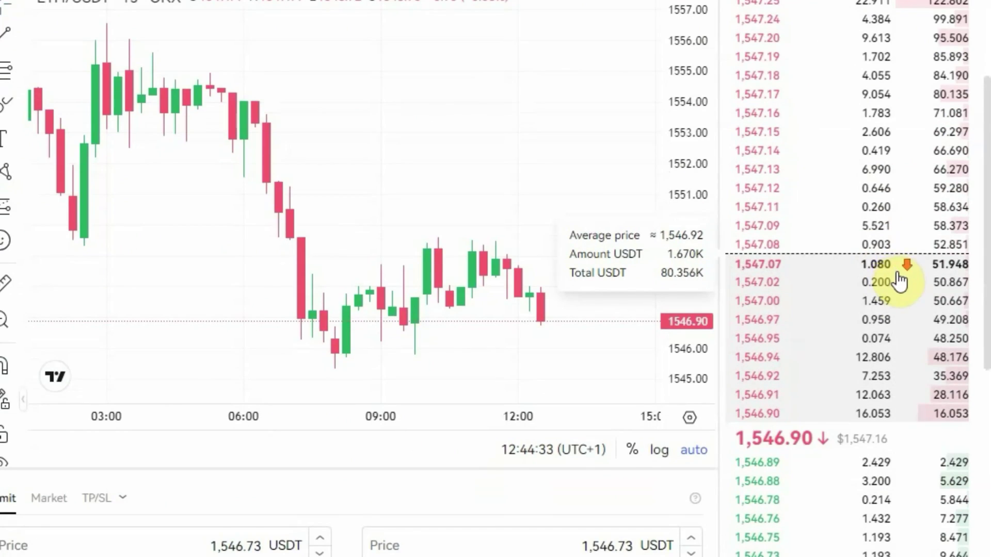
{"action": "scroll", "coordinate": [900, 308], "scroll_direction": "up", "scroll_amount": 8}
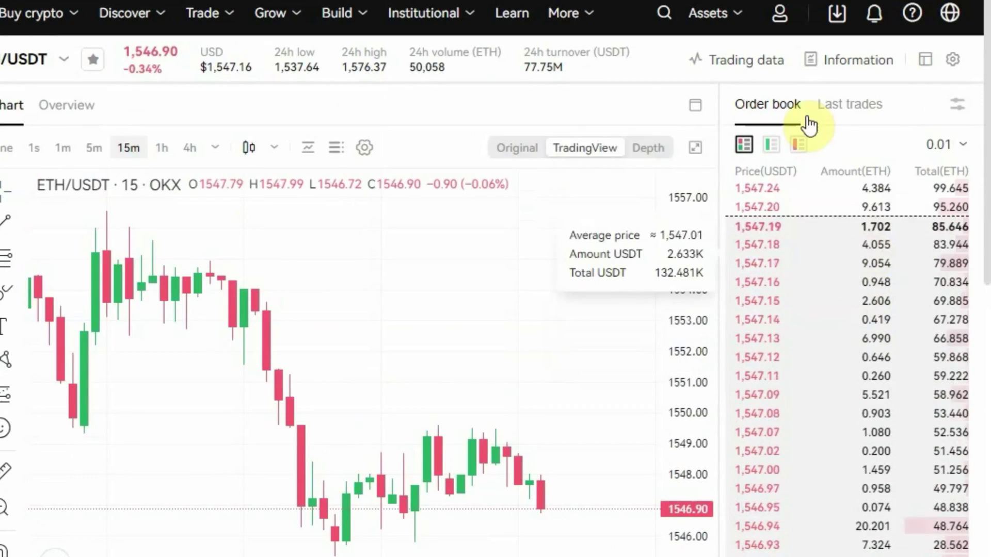
{"action": "scroll", "coordinate": [798, 248], "scroll_direction": "down", "scroll_amount": 5}
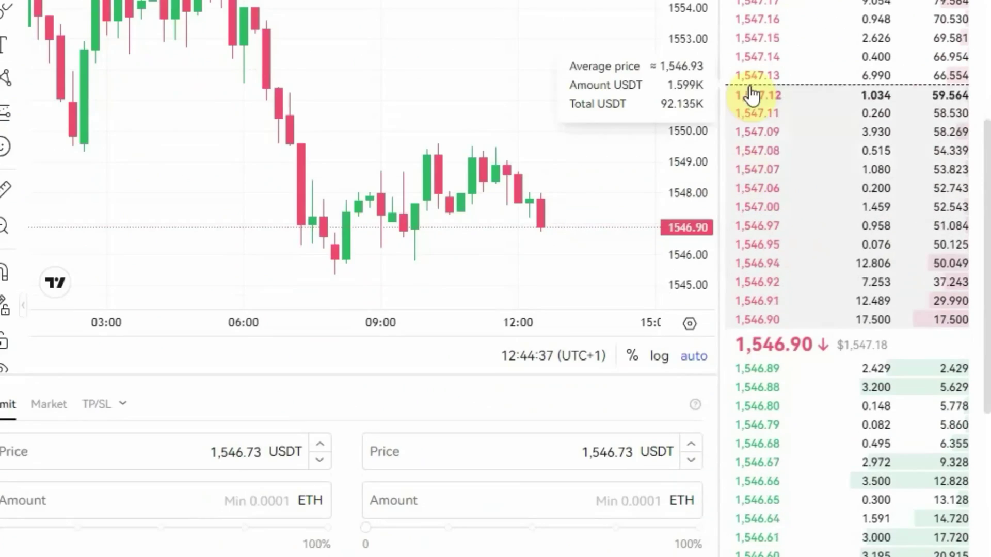
{"action": "scroll", "coordinate": [769, 170], "scroll_direction": "down", "scroll_amount": 7}
{"action": "scroll", "coordinate": [772, 184], "scroll_direction": "up", "scroll_amount": 7}
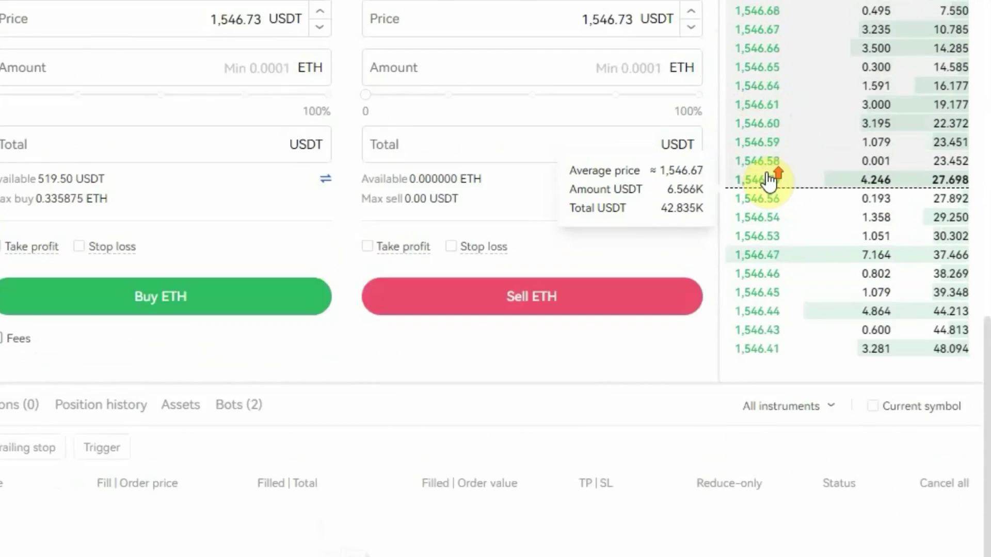
{"action": "scroll", "coordinate": [816, 219], "scroll_direction": "up", "scroll_amount": 5}
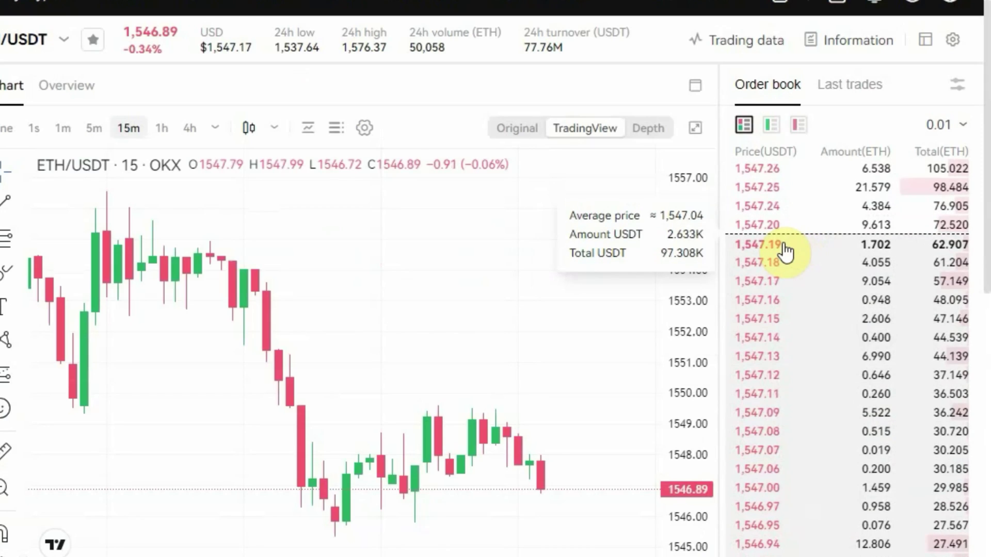
{"action": "scroll", "coordinate": [786, 252], "scroll_direction": "down", "scroll_amount": 10}
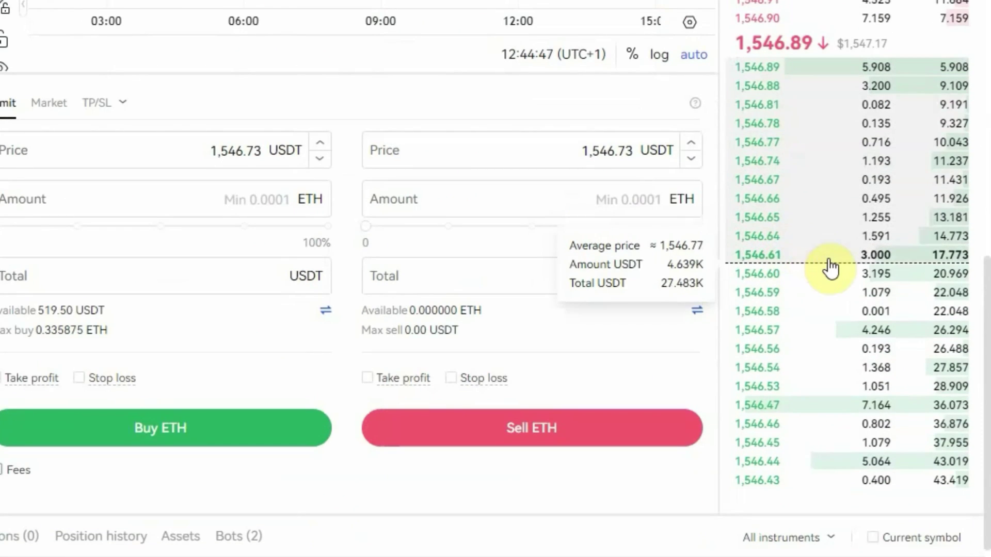
{"action": "scroll", "coordinate": [878, 250], "scroll_direction": "up", "scroll_amount": 10}
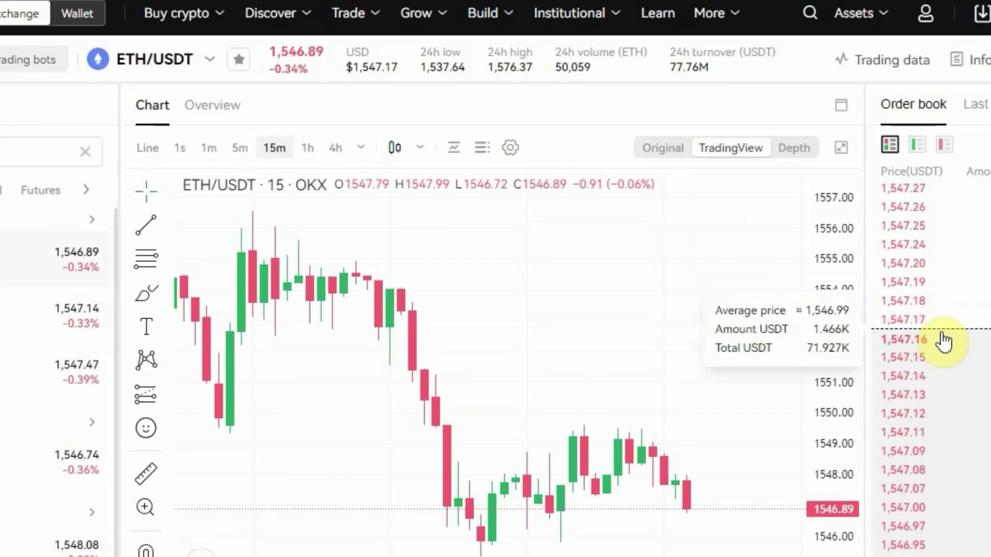
{"action": "scroll", "coordinate": [912, 251], "scroll_direction": "down", "scroll_amount": 5}
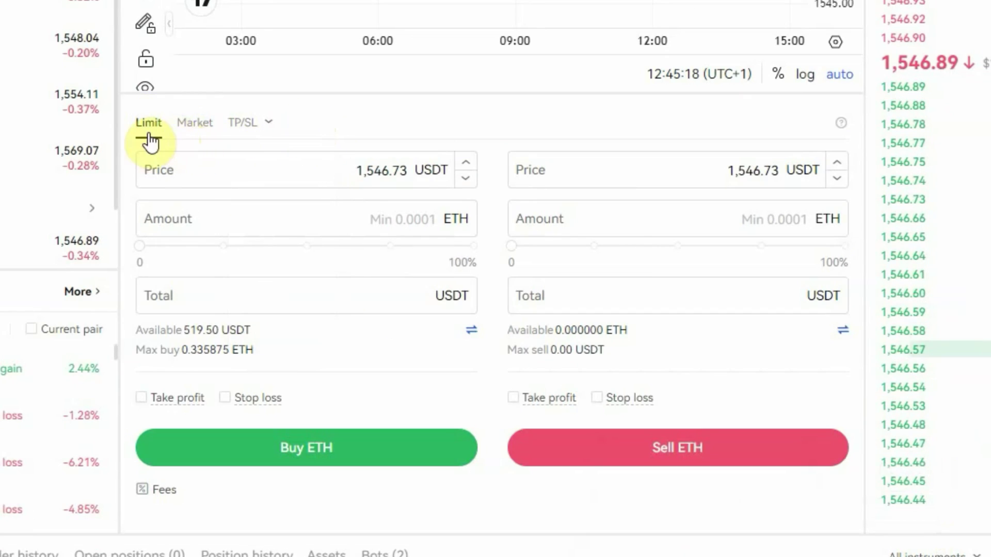
Step: Put the ETH/USDT order form on Market and select the buy-side USDT Total field
{"action": "mouse_move", "coordinate": [184, 156]}
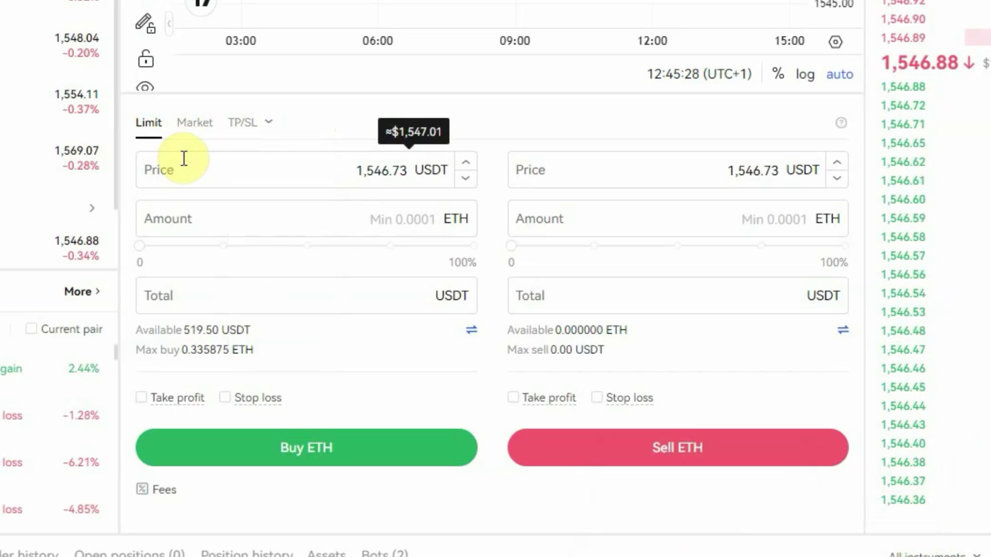
{"action": "left_click", "coordinate": [192, 127]}
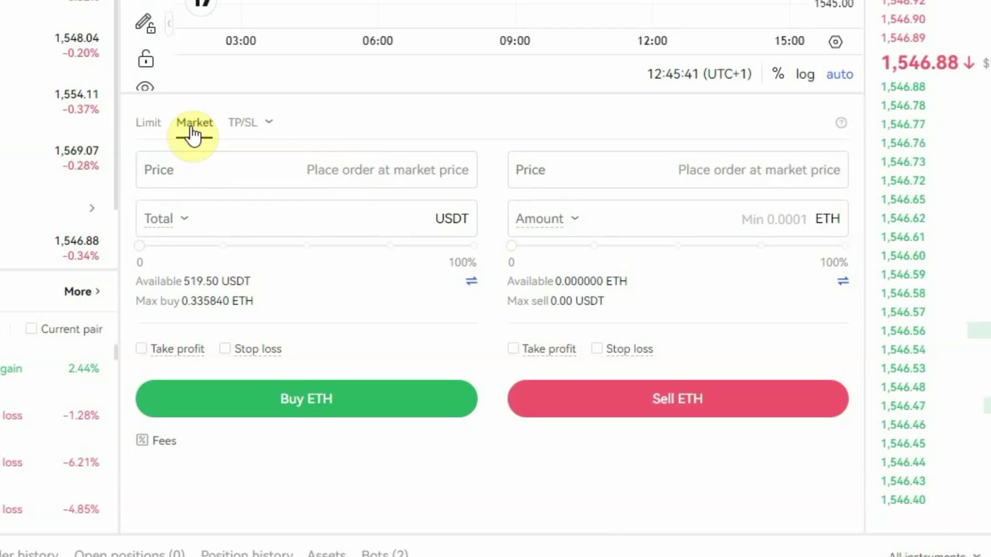
{"action": "left_click", "coordinate": [331, 227]}
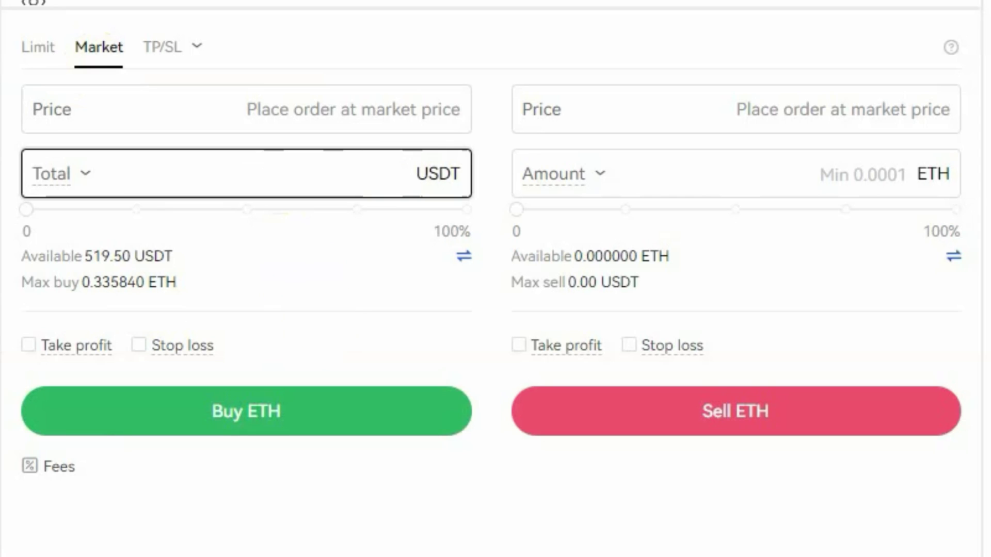
Step: Return to Limit and enter a 1,500 USDT buy price with a 100 USDT total (0.066666 ETH)
{"action": "left_click", "coordinate": [36, 47]}
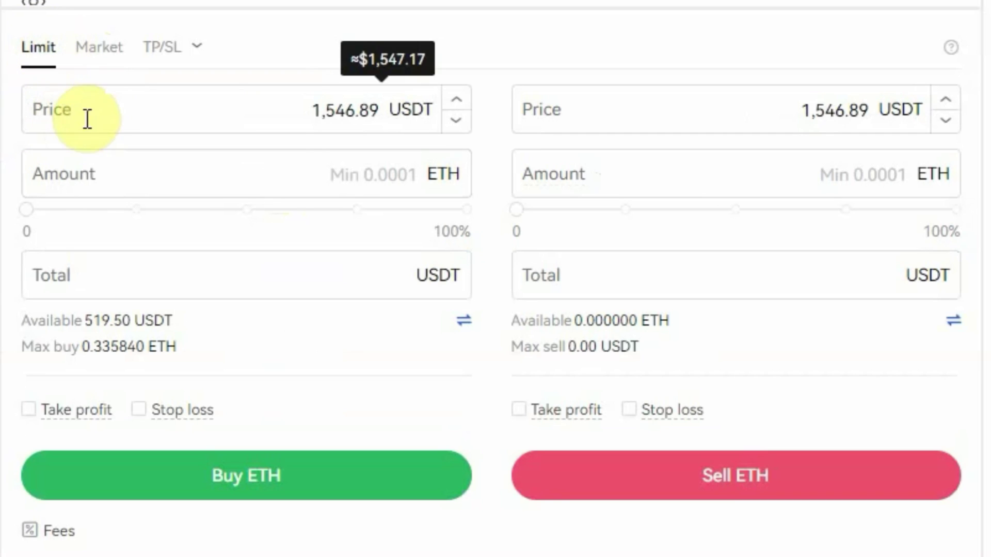
{"action": "left_click_drag", "start_coordinate": [314, 110], "coordinate": [385, 115]}
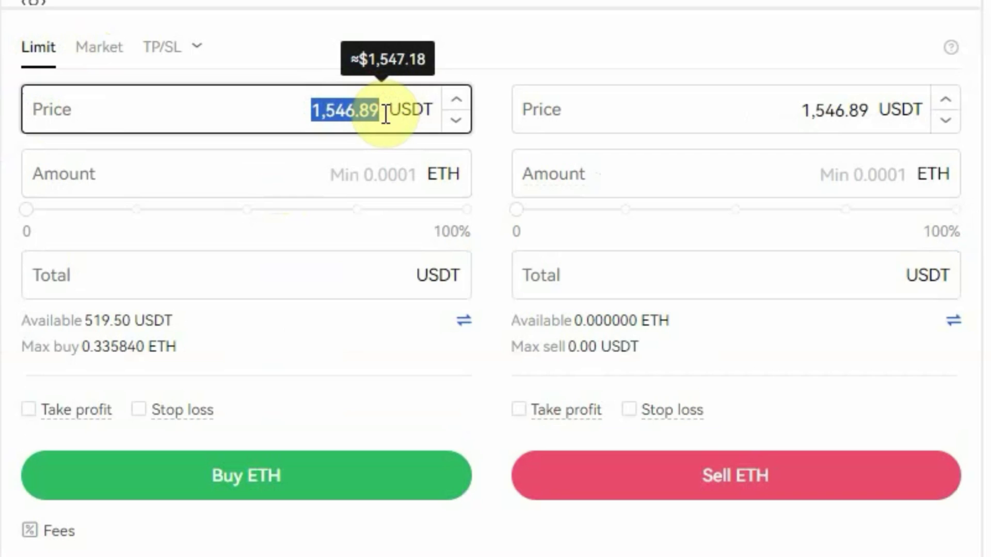
{"action": "type", "text": "1500"}
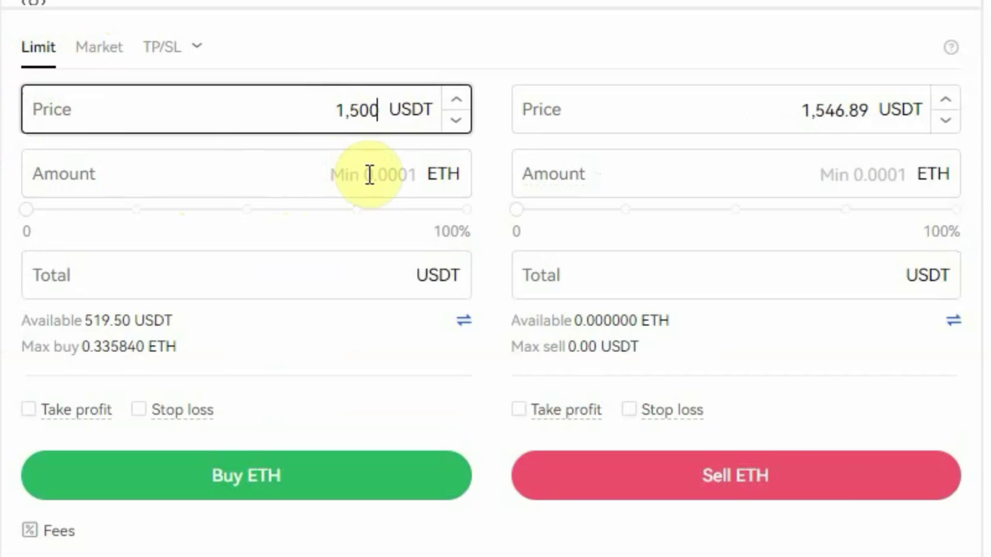
{"action": "left_click", "coordinate": [341, 279]}
{"action": "type", "text": "100"}
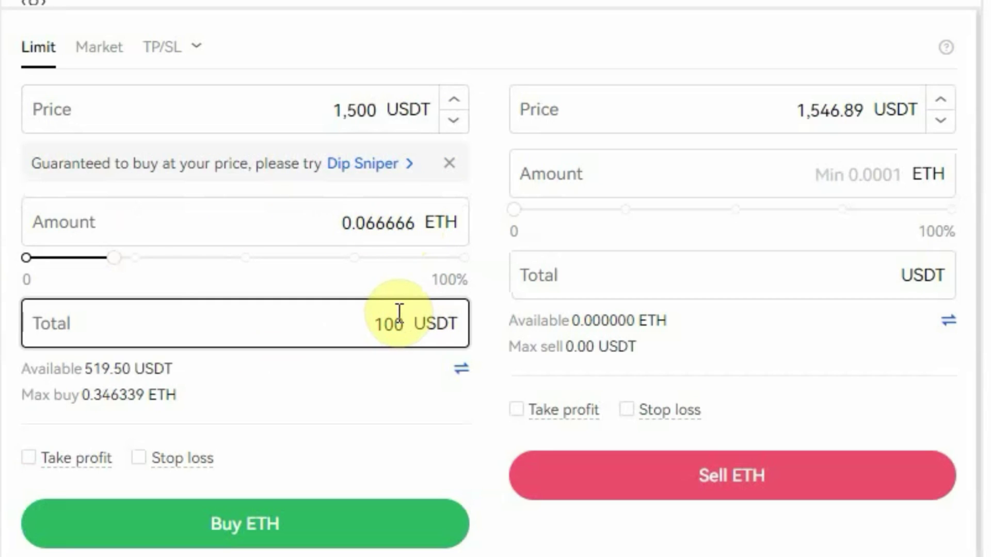
Step: Submit and confirm the 1,500 USDT limit buy of ETH
{"action": "left_click", "coordinate": [264, 539]}
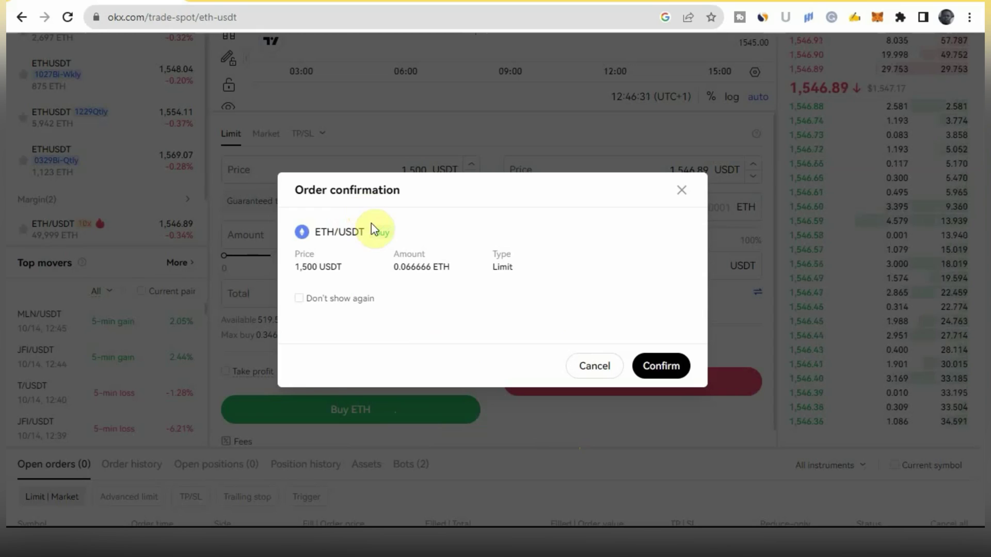
{"action": "left_click", "coordinate": [665, 367]}
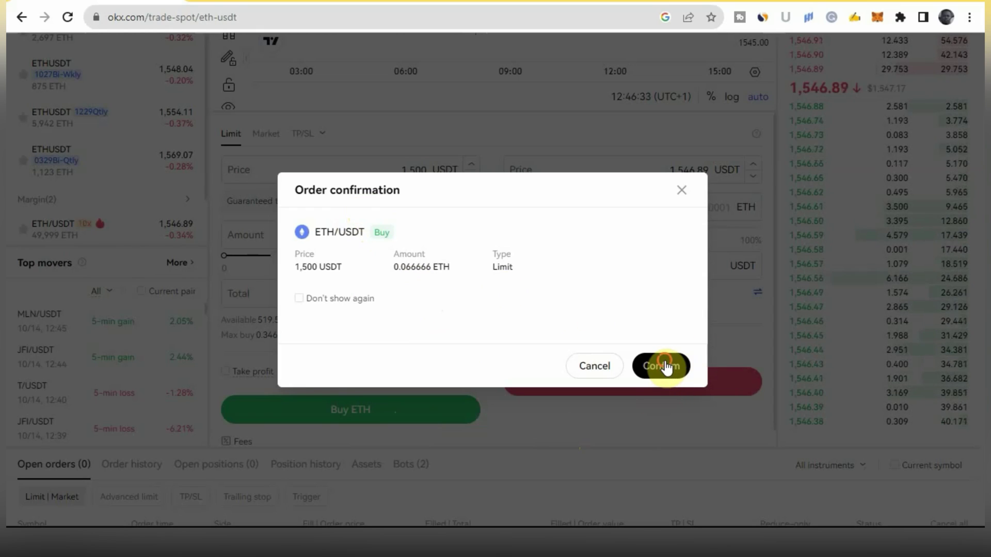
{"action": "scroll", "coordinate": [465, 361], "scroll_direction": "down", "scroll_amount": 1}
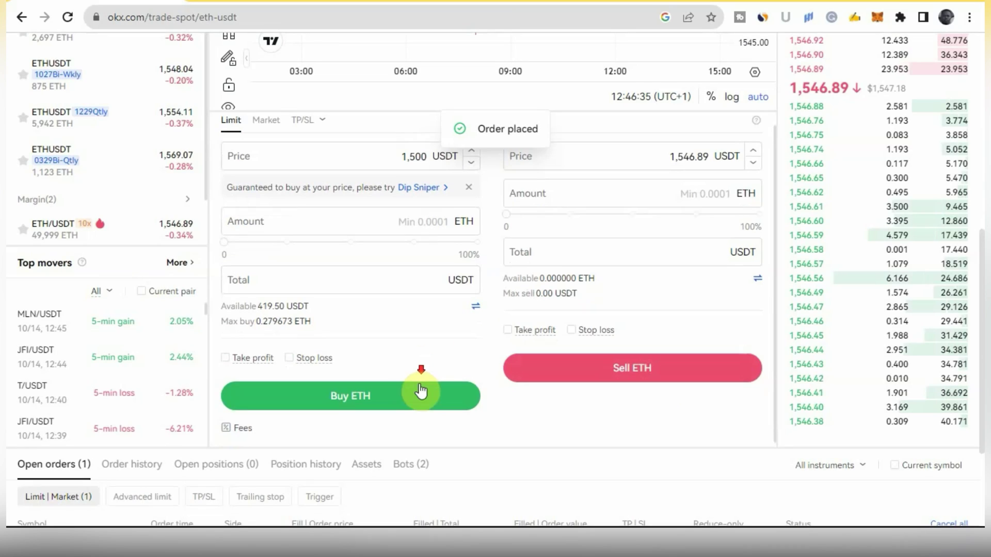
{"action": "scroll", "coordinate": [484, 418], "scroll_direction": "down", "scroll_amount": 3}
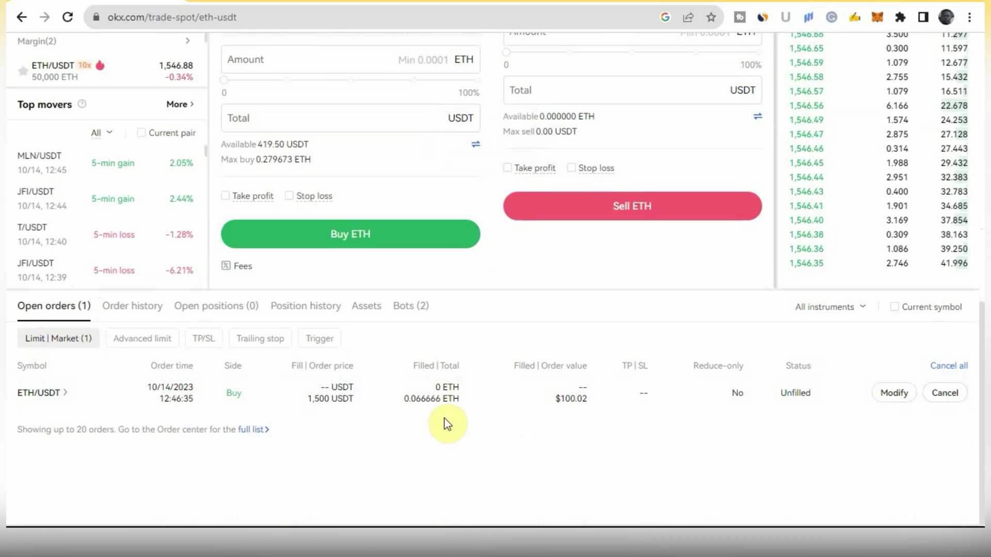
Step: Cancel the open ETH/USDT limit buy from the Open orders list
{"action": "scroll", "coordinate": [437, 401], "scroll_direction": "up", "scroll_amount": 3}
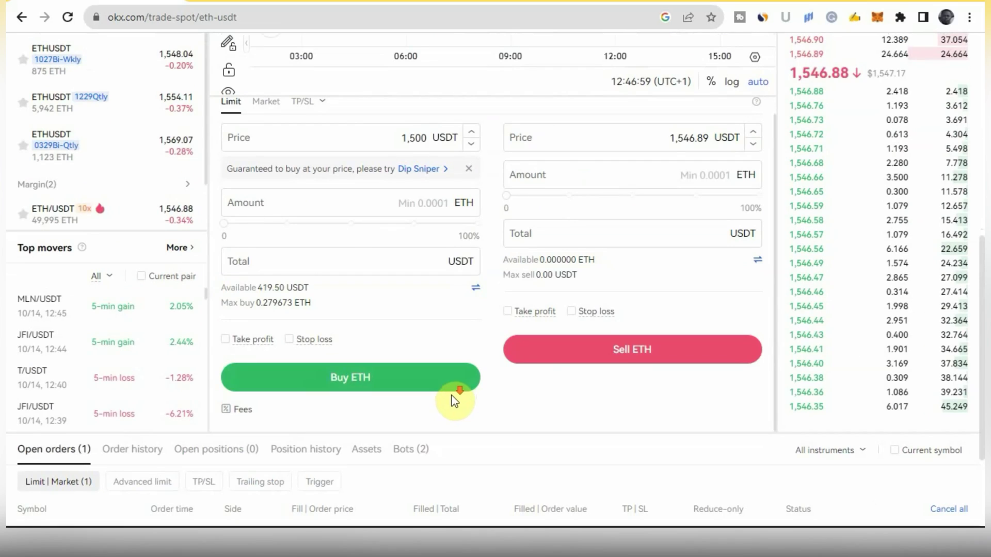
{"action": "scroll", "coordinate": [458, 392], "scroll_direction": "down", "scroll_amount": 1}
{"action": "scroll", "coordinate": [593, 379], "scroll_direction": "down", "scroll_amount": 1}
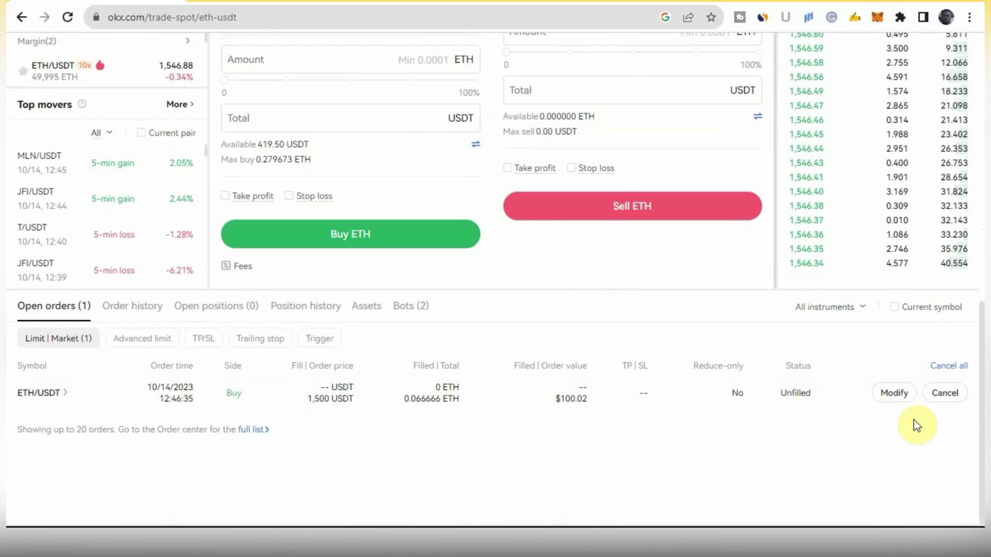
{"action": "left_click", "coordinate": [946, 396]}
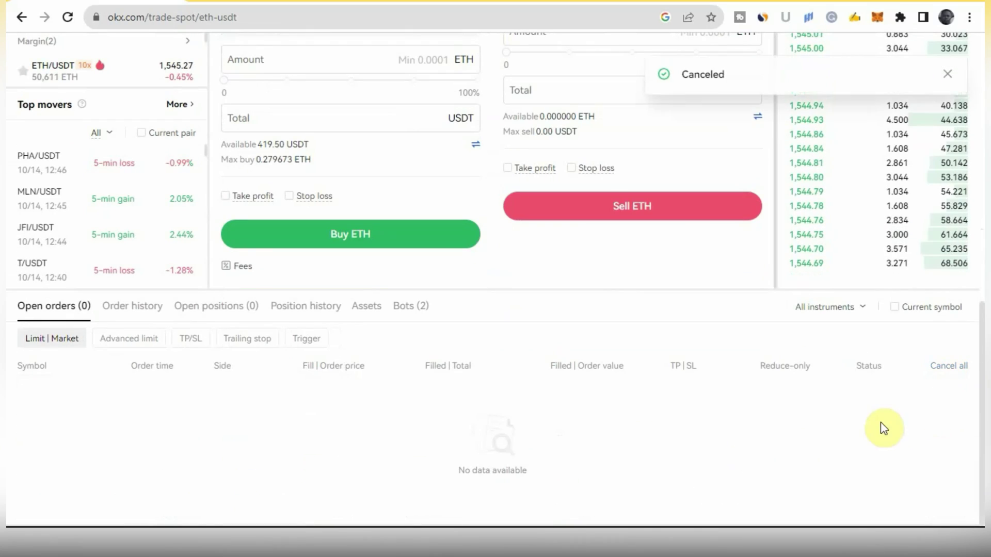
{"action": "scroll", "coordinate": [438, 405], "scroll_direction": "up", "scroll_amount": 4}
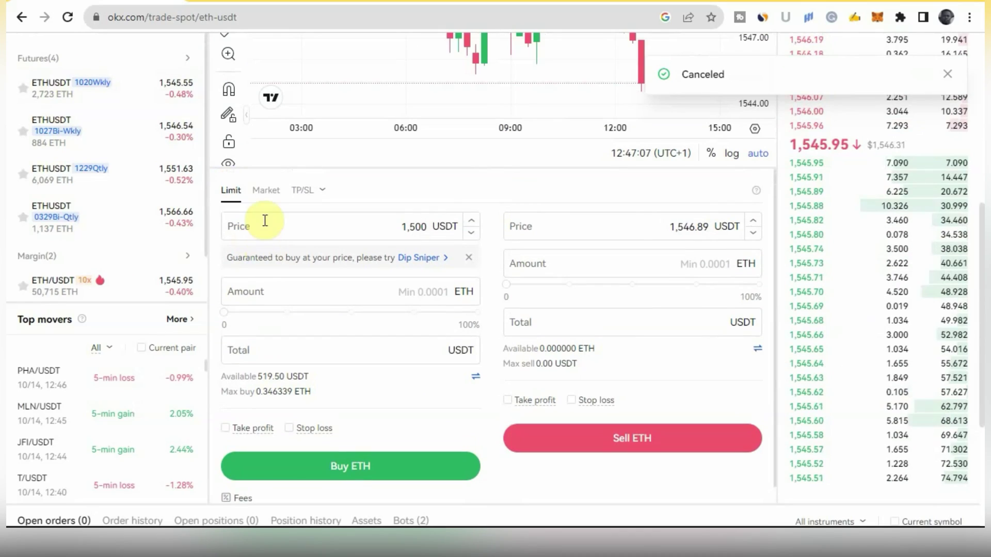
Step: Switch to Market and enter a 100 USDT total for the ETH buy
{"action": "left_click", "coordinate": [273, 194]}
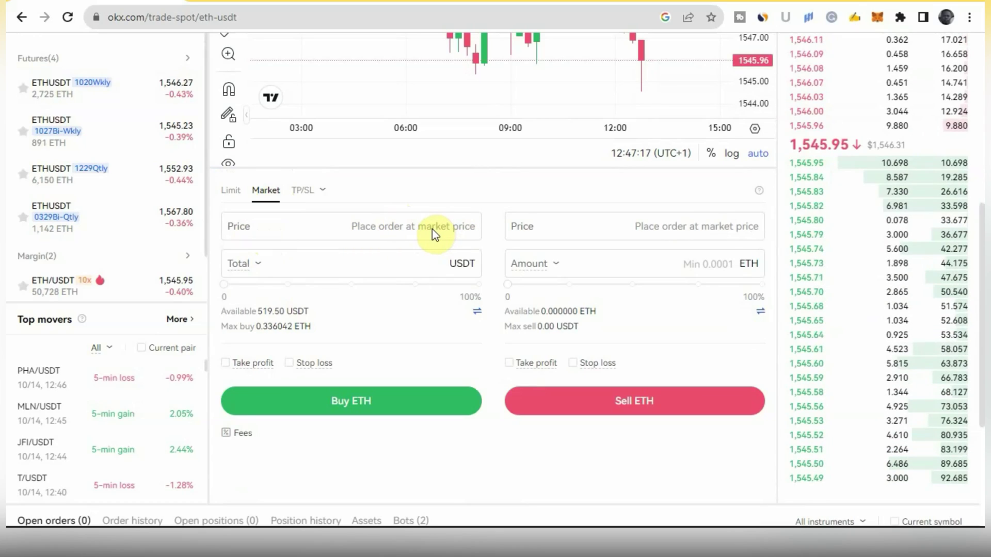
{"action": "left_click", "coordinate": [413, 264]}
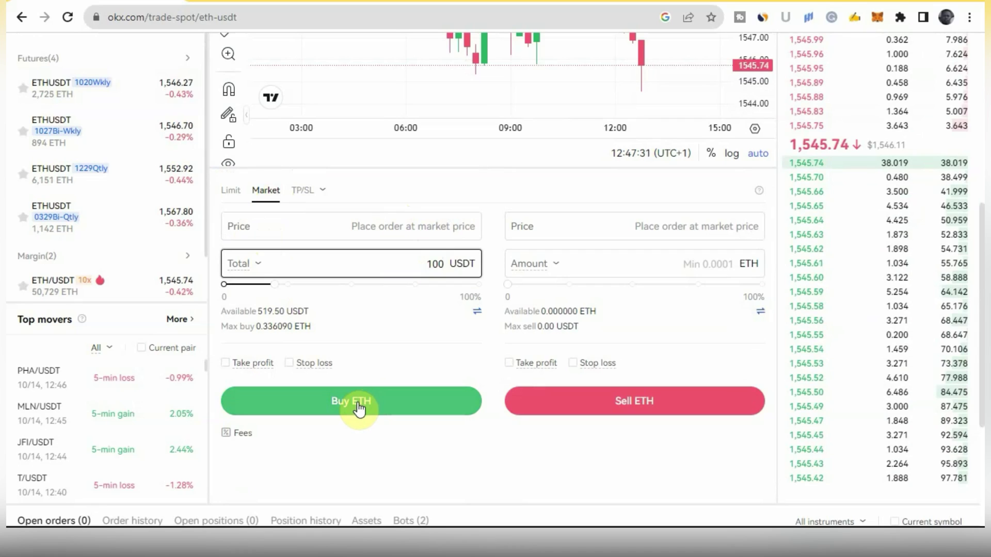
{"action": "scroll", "coordinate": [432, 468], "scroll_direction": "down", "scroll_amount": 4}
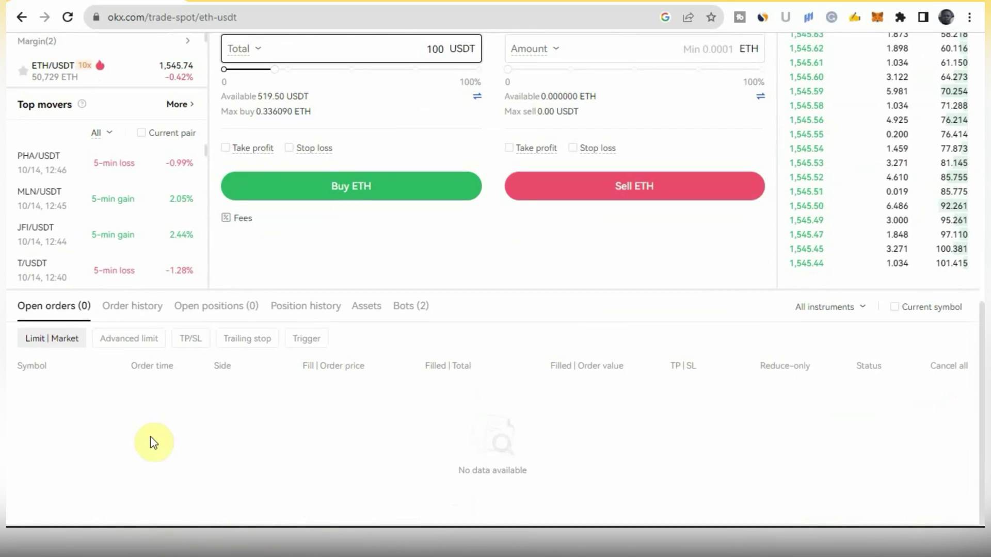
{"action": "scroll", "coordinate": [344, 444], "scroll_direction": "up", "scroll_amount": 4}
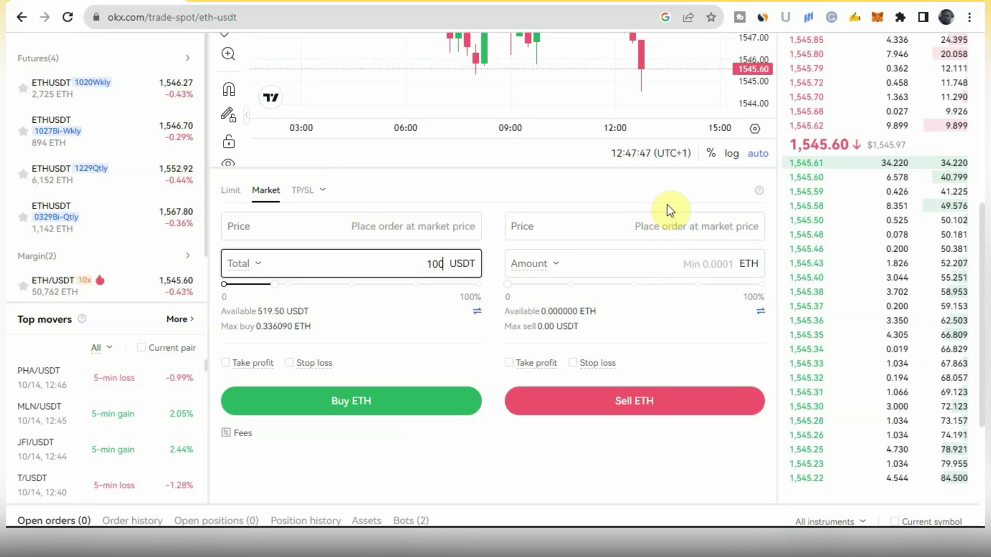
{"action": "left_click", "coordinate": [634, 191]}
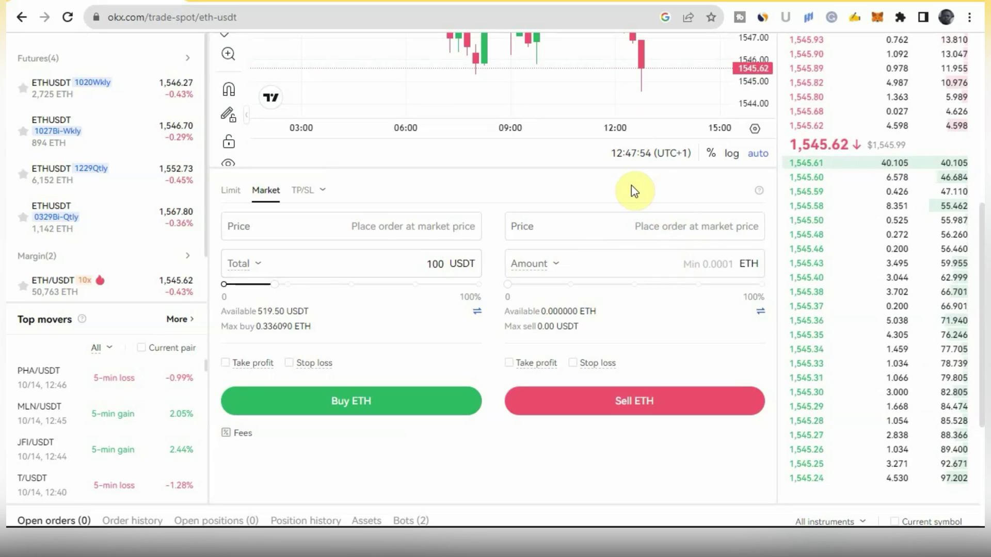